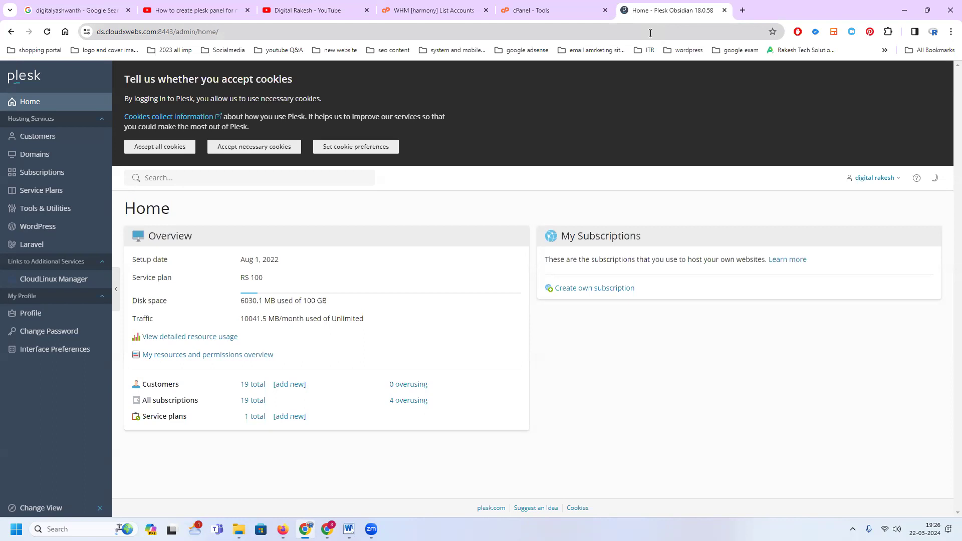
# - Open the customer list, switch to Firefox and copy rakeshtutorialspoint from the domain name on GoDaddy's DNS Management page
pyautogui.click(45, 144)
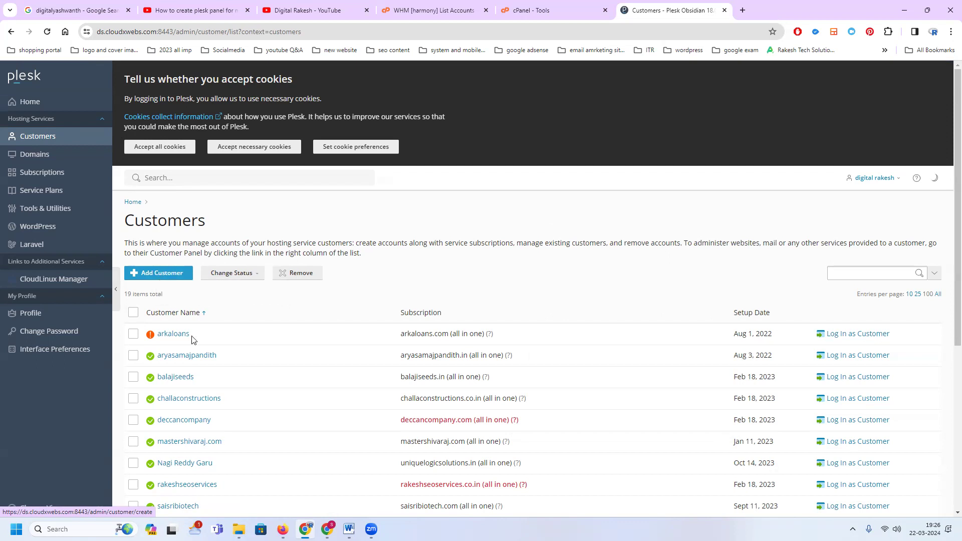
pyautogui.click(283, 529)
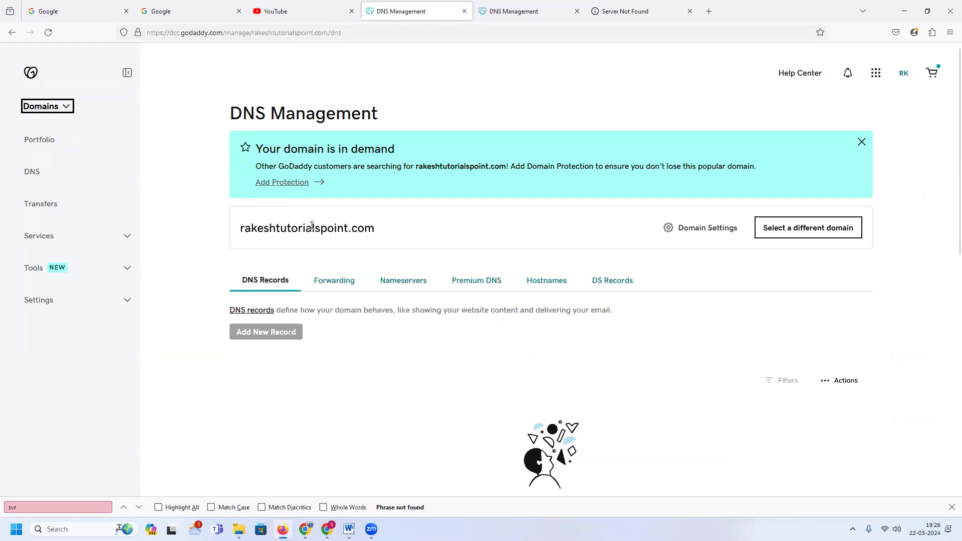
pyautogui.moveTo(349, 228); pyautogui.dragTo(239, 232)
pyautogui.hotkey('ctrl', 'c')
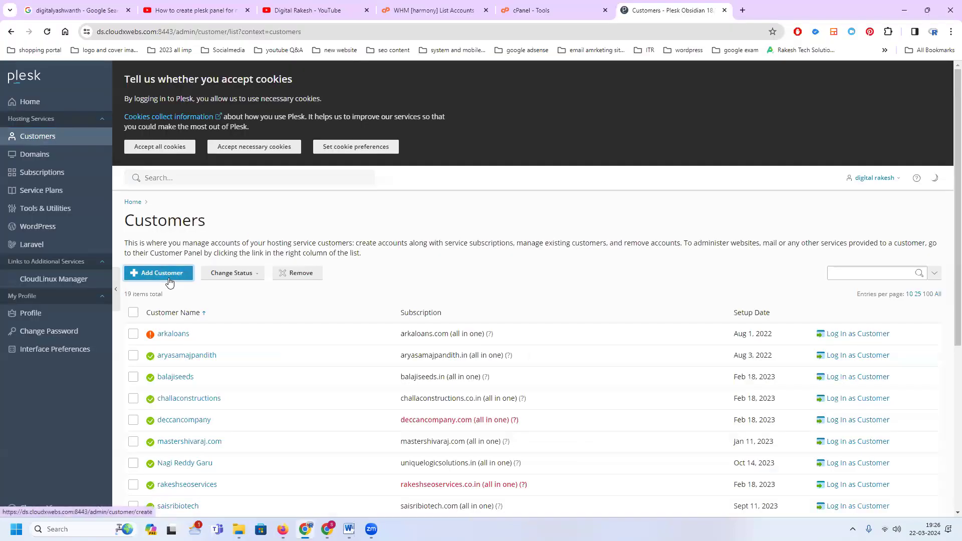
# - Return to Plesk and start adding a customer with the contact name rakeshtutorialspoint and the contact's e-mail address
pyautogui.click(169, 276)
pyautogui.click(57, 200)
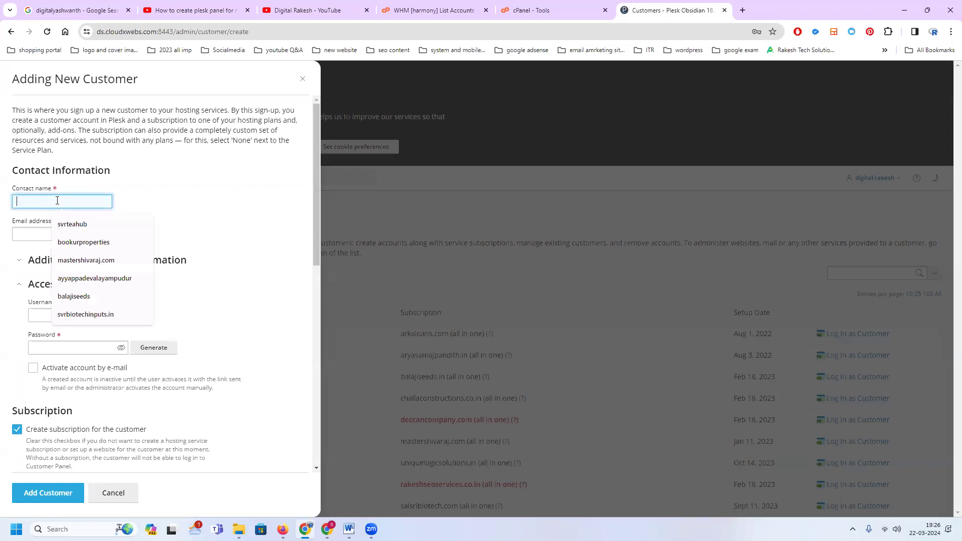
pyautogui.hotkey('ctrl', 'v')
pyautogui.click(39, 231)
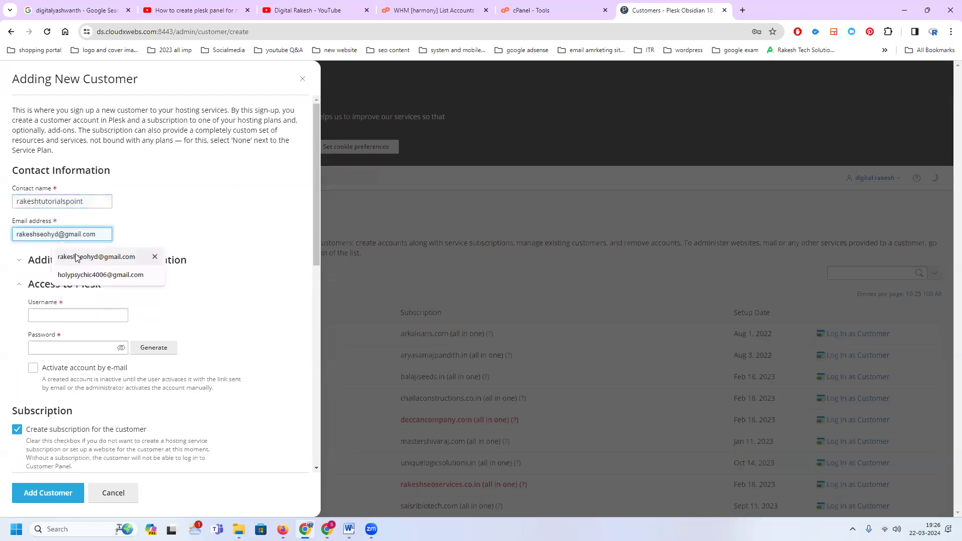
pyautogui.click(75, 257)
# - Examine the contact, Plesk access and additional information sections of the new customer form
pyautogui.scroll(-2, 125, 231)
pyautogui.click(71, 216)
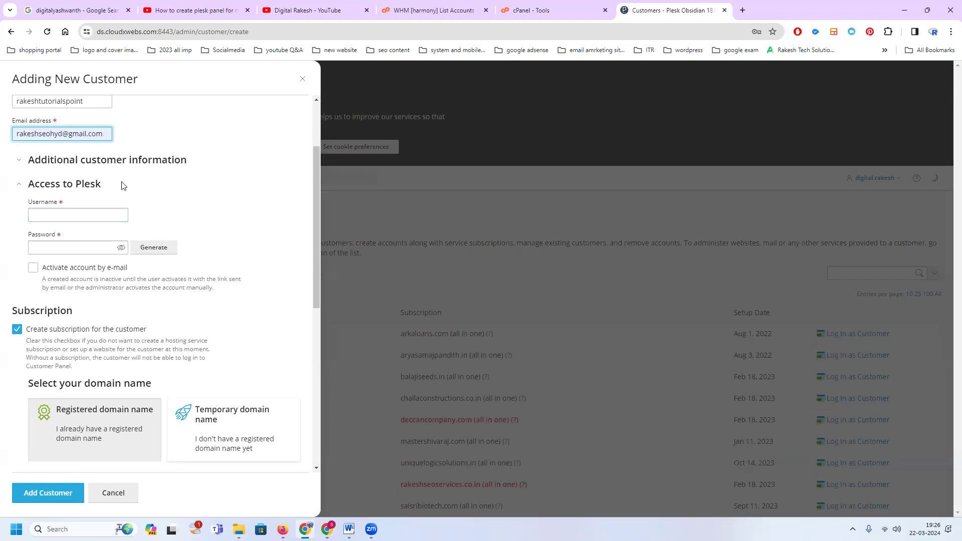
pyautogui.scroll(2, 120, 195)
pyautogui.click(94, 202)
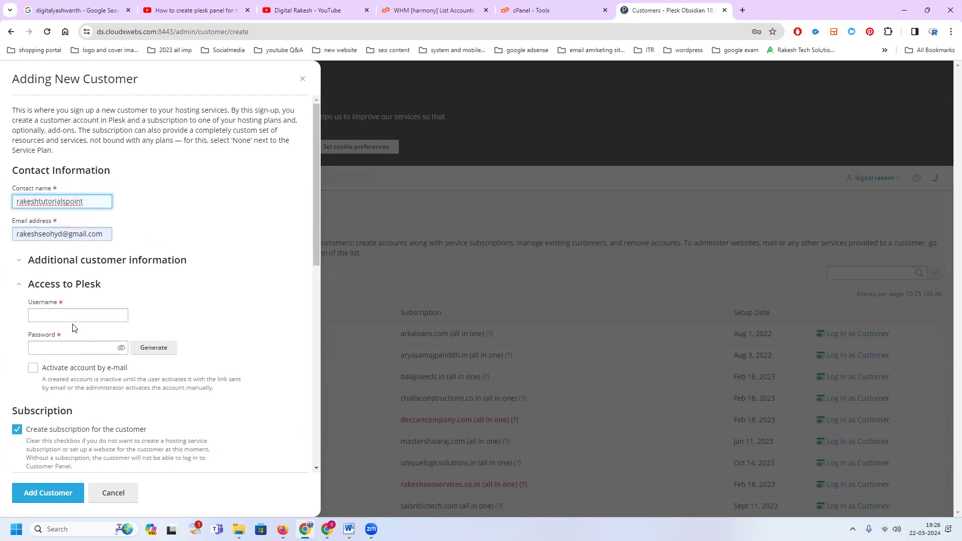
pyautogui.click(23, 284)
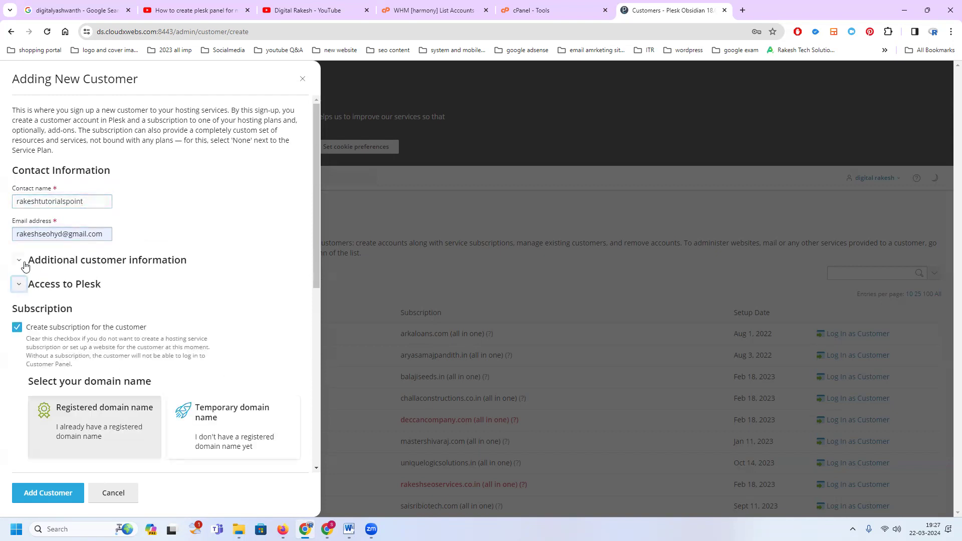
pyautogui.click(19, 260)
pyautogui.click(71, 280)
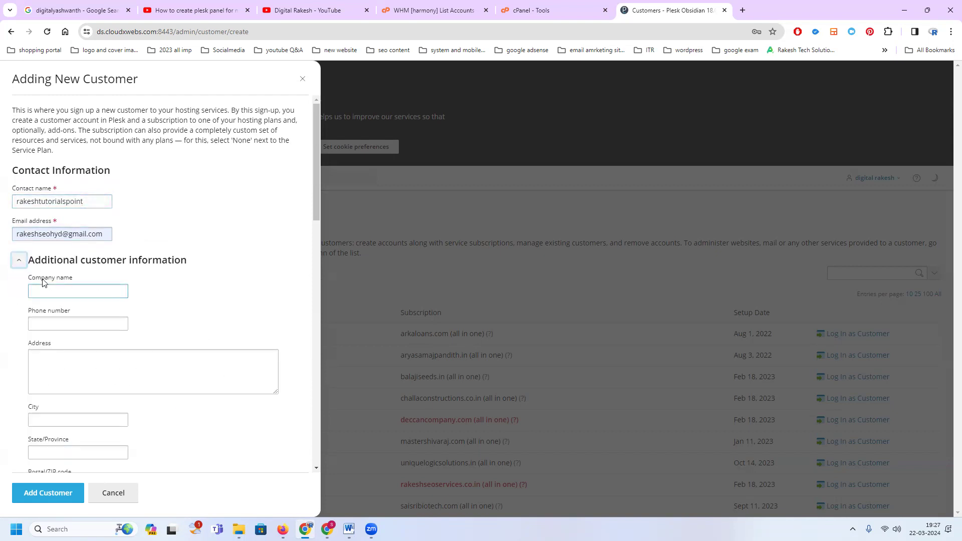
pyautogui.click(19, 260)
# - Enter rakeshtutorialspoint as the customer's Plesk username and fill in the account password
pyautogui.scroll(-2, 60, 273)
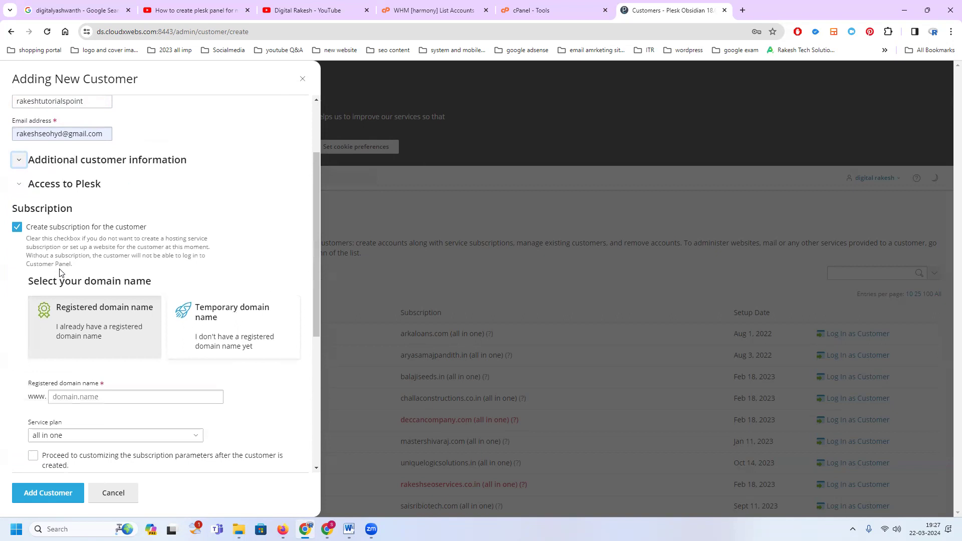
pyautogui.click(19, 184)
pyautogui.click(56, 216)
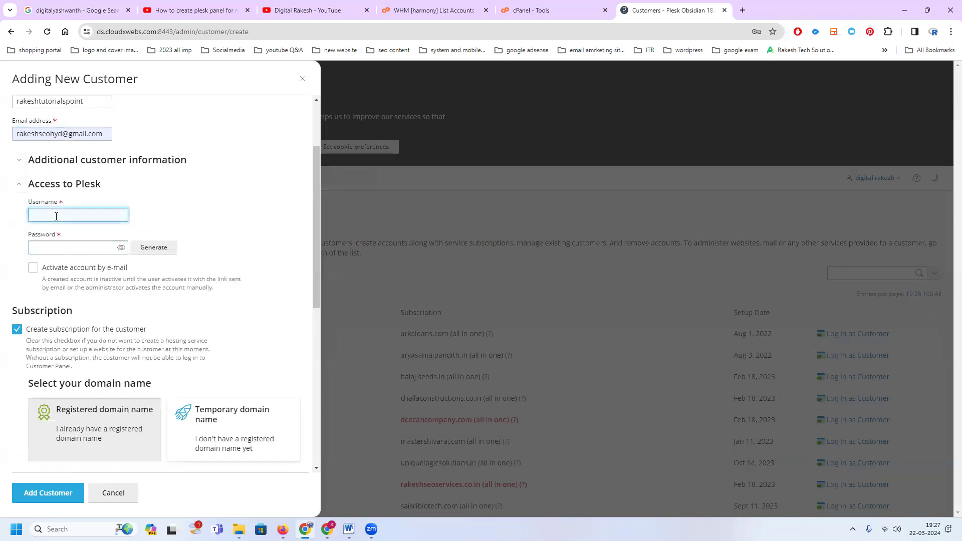
pyautogui.hotkey('ctrl', 'v')
pyautogui.click(65, 246)
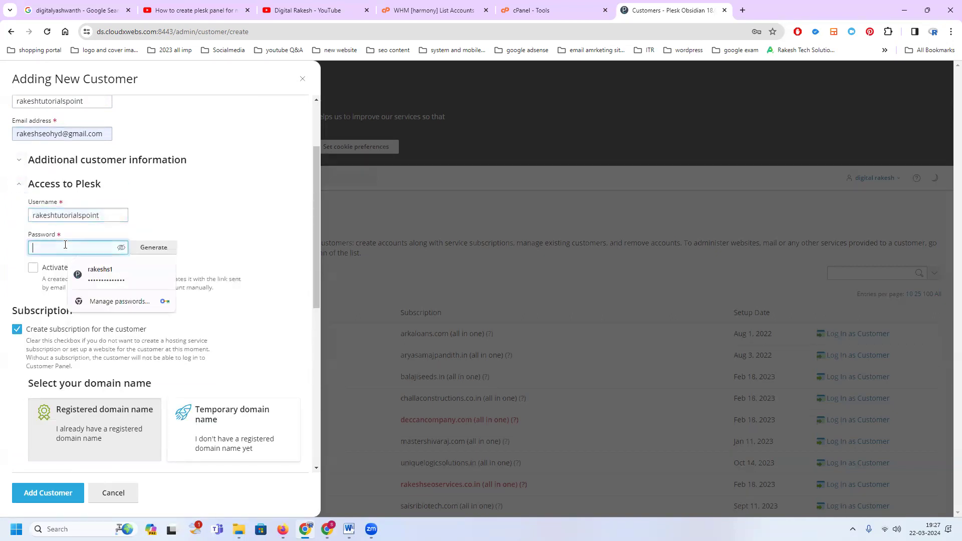
pyautogui.write('********')
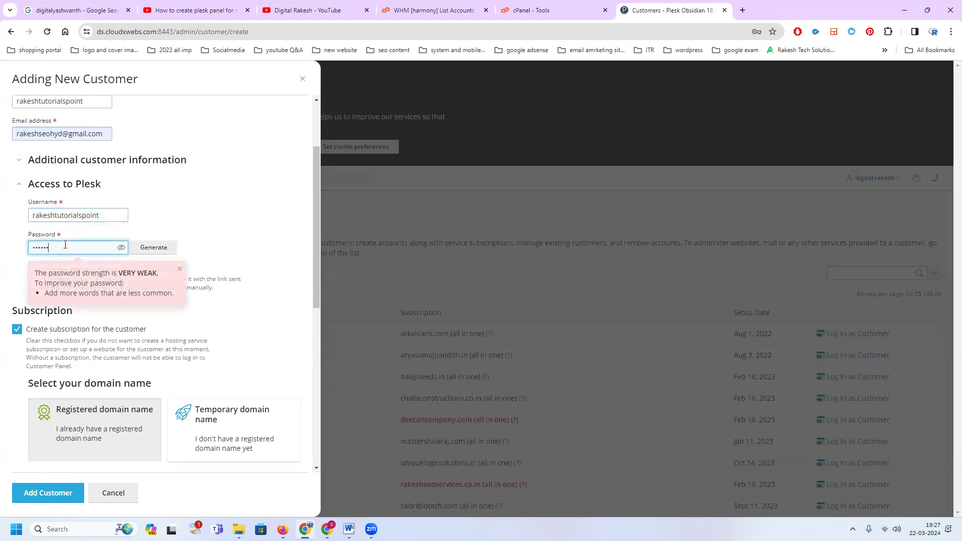
pyautogui.write('****')
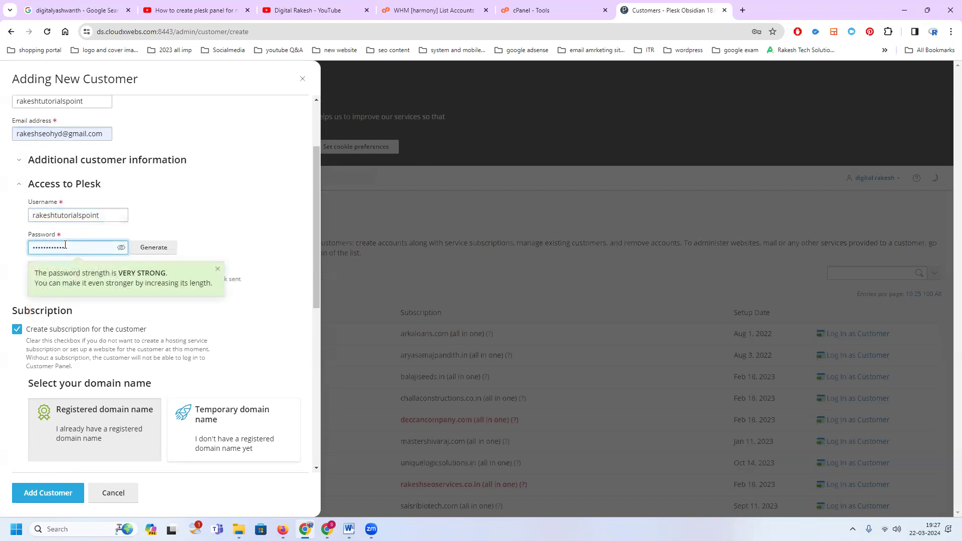
pyautogui.click(236, 197)
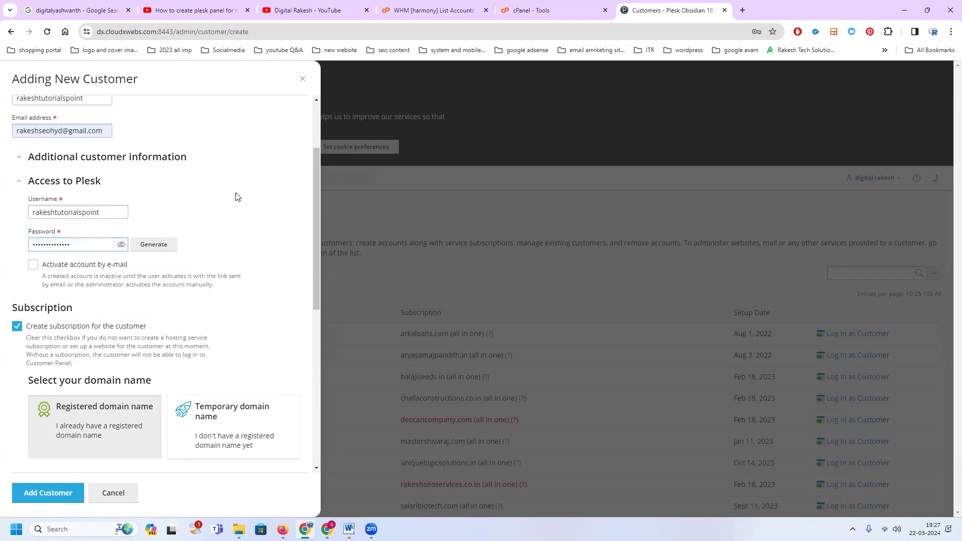
# - Set the registered domain name to rakeshtutorialspoint.com, copying the full domain from the GoDaddy page in Firefox
pyautogui.scroll(-3, 238, 196)
pyautogui.scroll(-2, 237, 197)
pyautogui.click(91, 247)
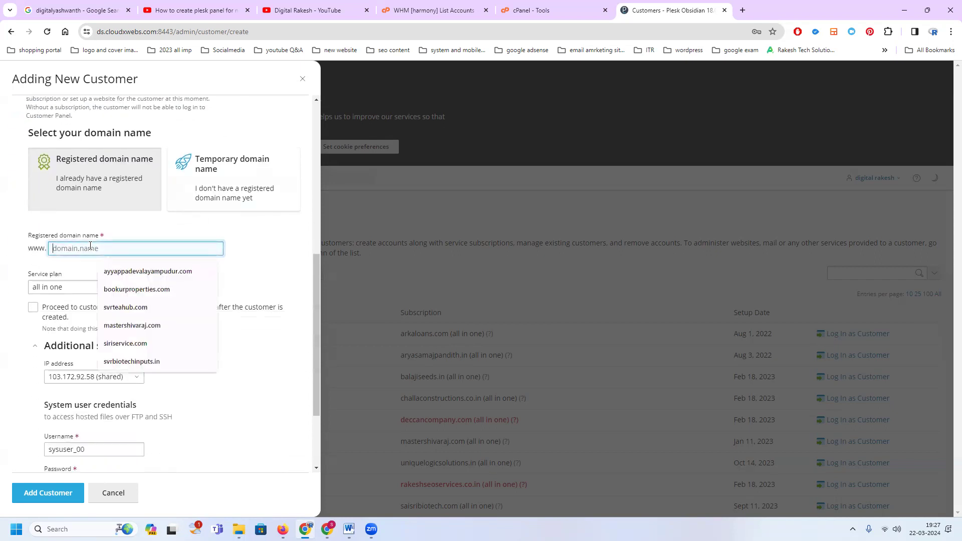
pyautogui.hotkey('alt', 'Tab')
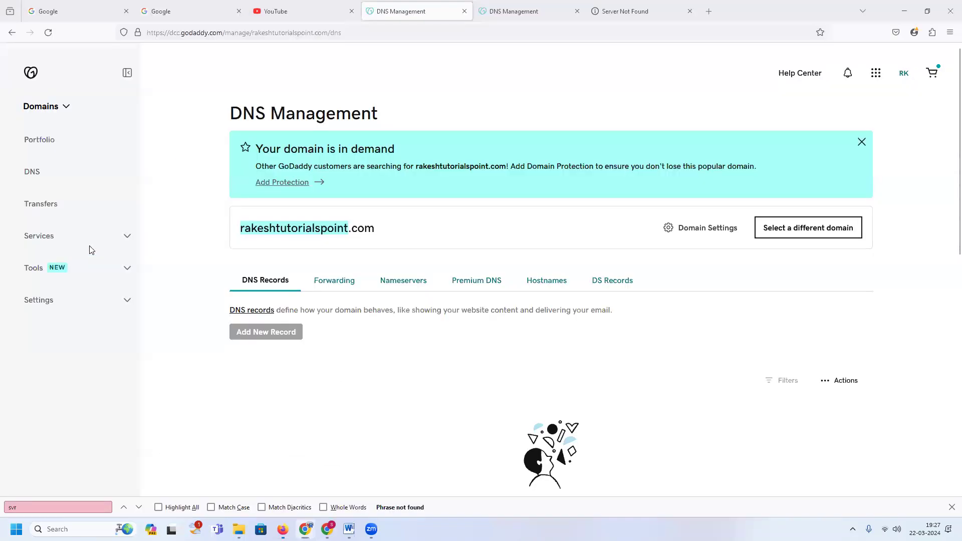
pyautogui.tripleClick(352, 230)
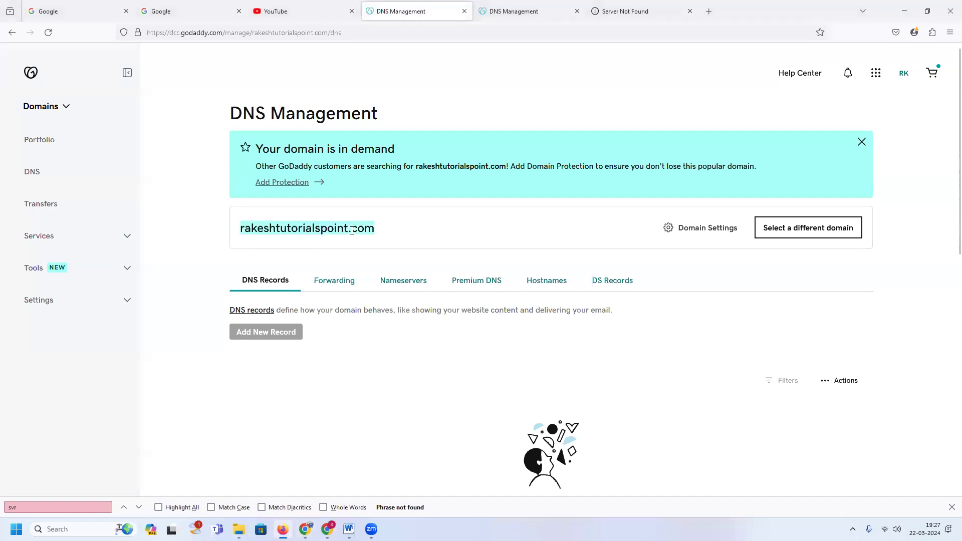
pyautogui.hotkey('ctrl', 'c')
pyautogui.hotkey('alt', 'Tab')
pyautogui.hotkey('ctrl', 'v')
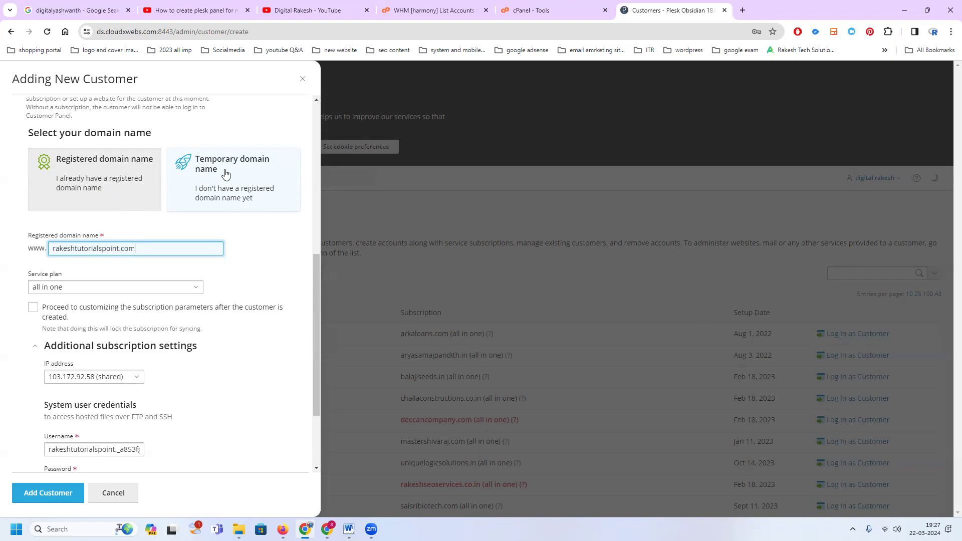
# - Enter a new password for the subscription's system user and change its username to rakeshtutorialspoints
pyautogui.scroll(-2, 151, 191)
pyautogui.click(70, 189)
pyautogui.click(224, 170)
pyautogui.scroll(-1, 108, 274)
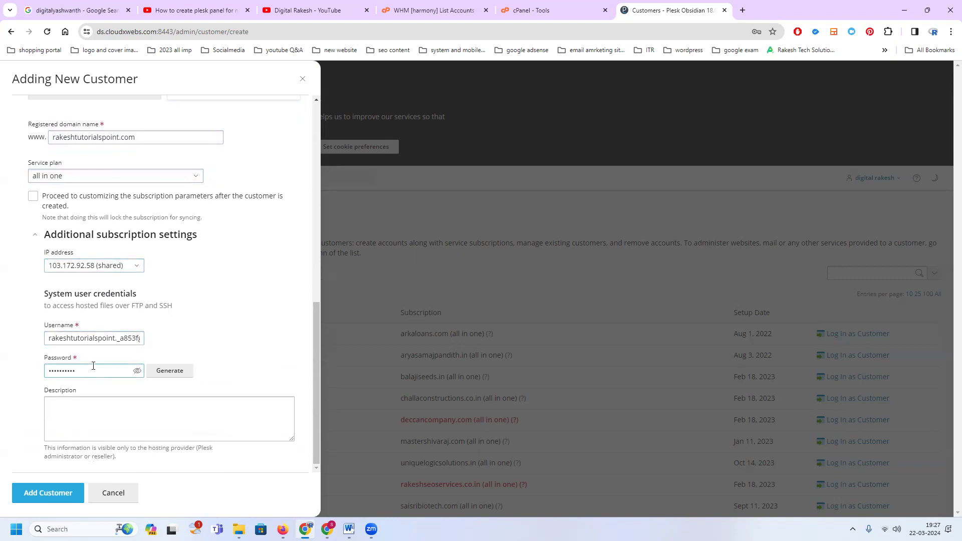
pyautogui.click(113, 369)
pyautogui.hotkey('ctrl', 'a')
pyautogui.write('••••••••')
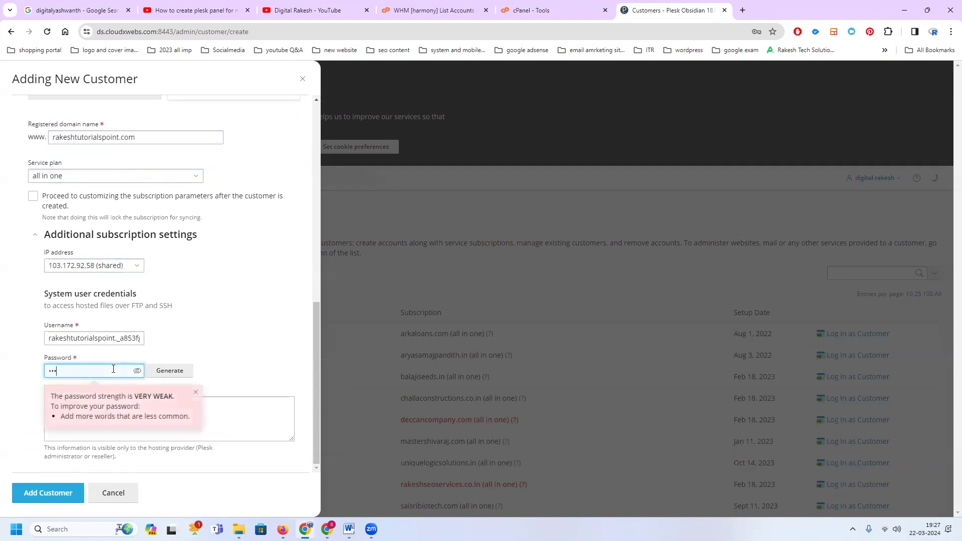
pyautogui.write('••••')
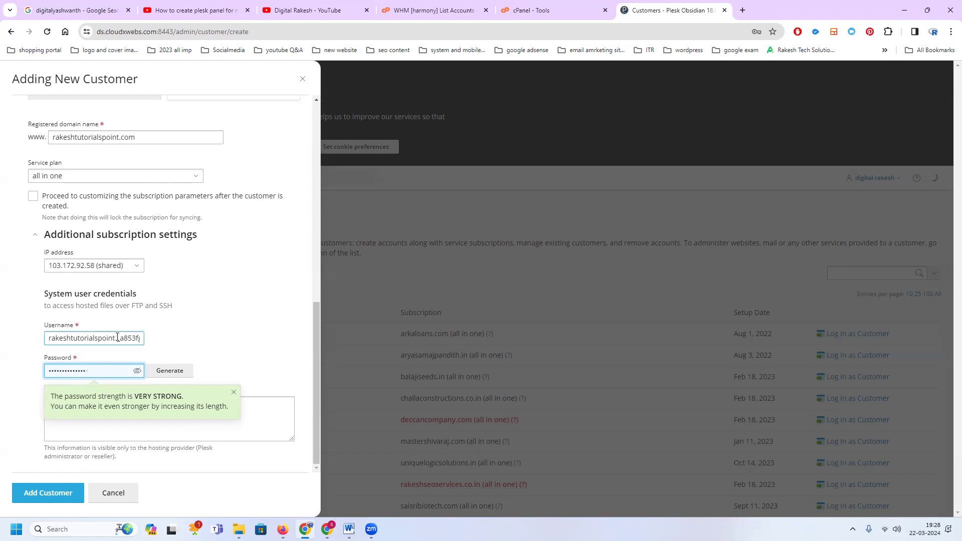
pyautogui.moveTo(114, 337); pyautogui.dragTo(168, 342)
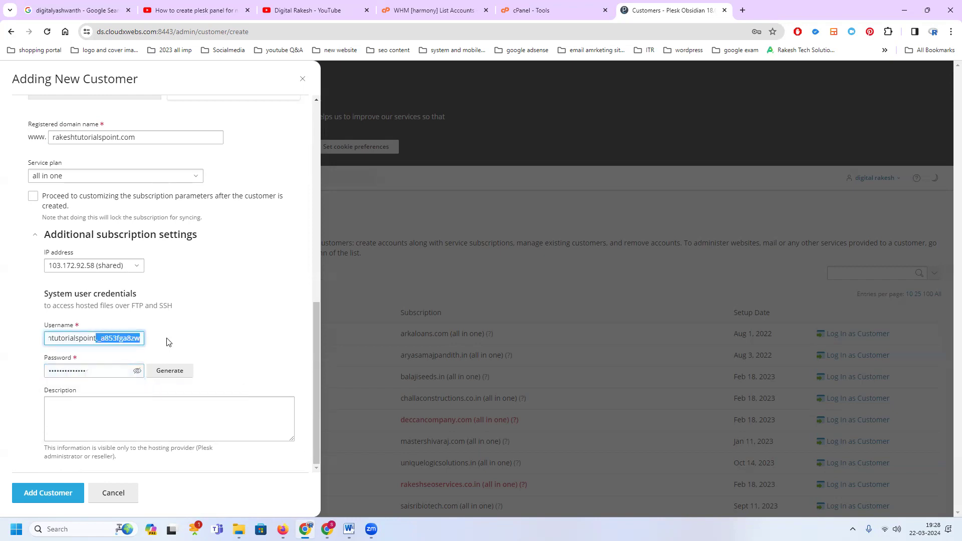
pyautogui.write('sh')
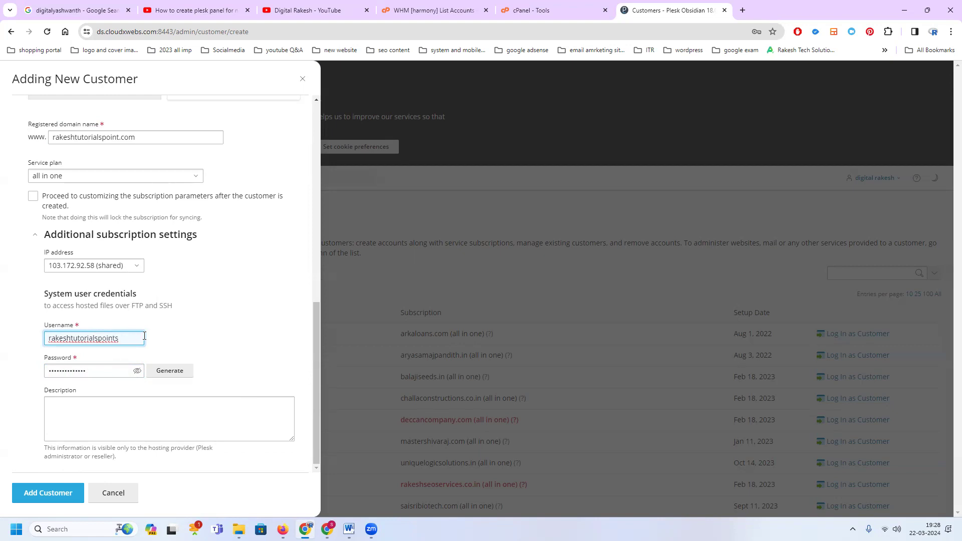
# - Enter "create account" as the subscription description and submit the new customer
pyautogui.click(131, 419)
pyautogui.write('create account')
pyautogui.click(48, 493)
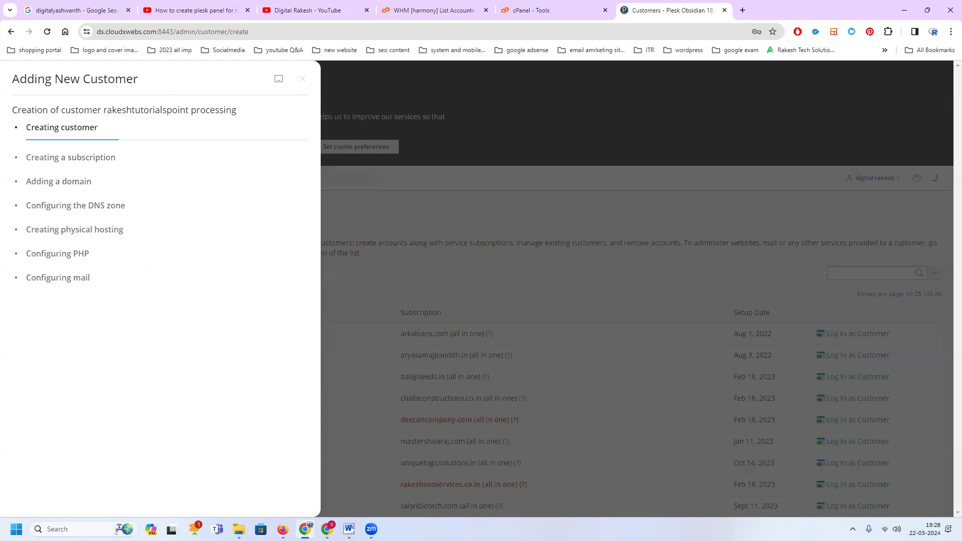
# - Open rakeshtutorialspoint.com in a new browser tab to check whether the site loads
pyautogui.click(283, 529)
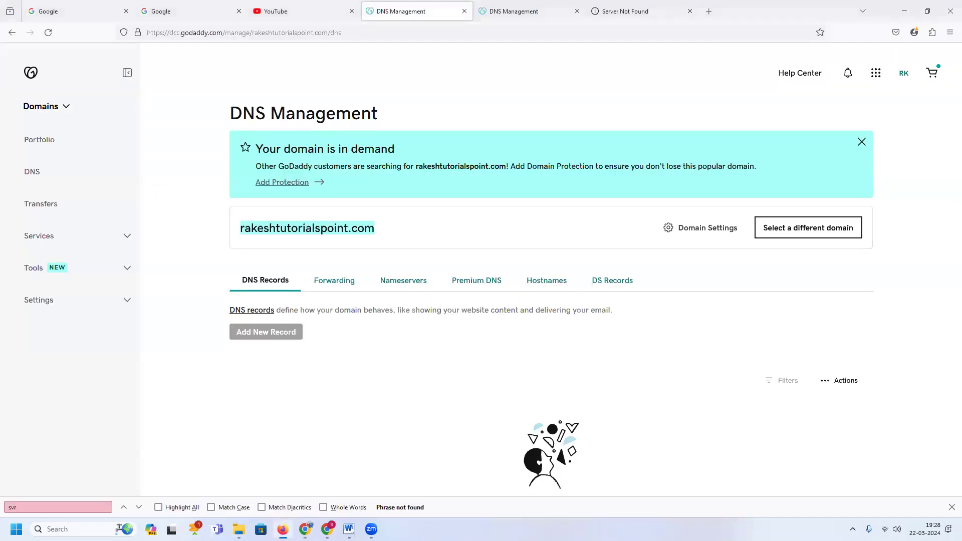
pyautogui.hotkey('alt', 'Tab')
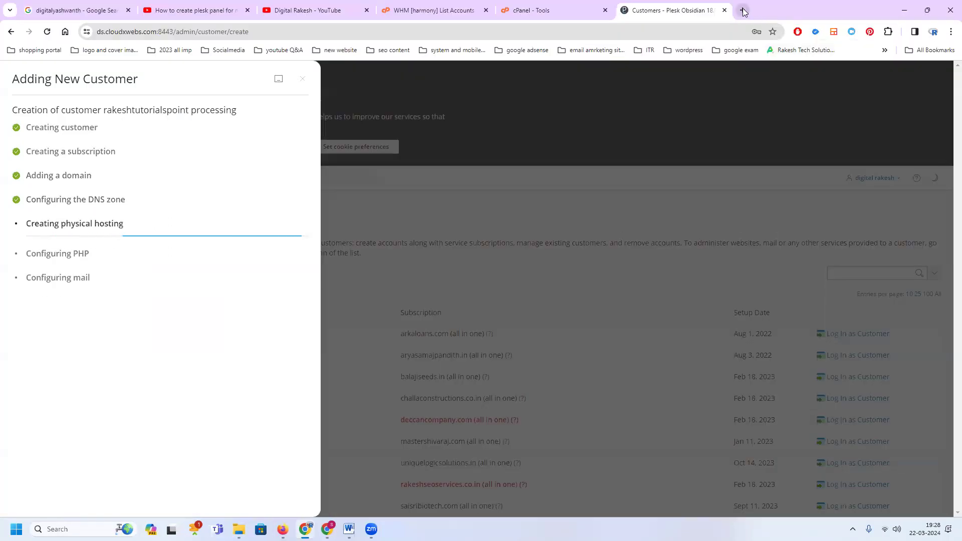
pyautogui.click(744, 11)
pyautogui.write('rakeshtutorialspoint.com')
pyautogui.press('Return')
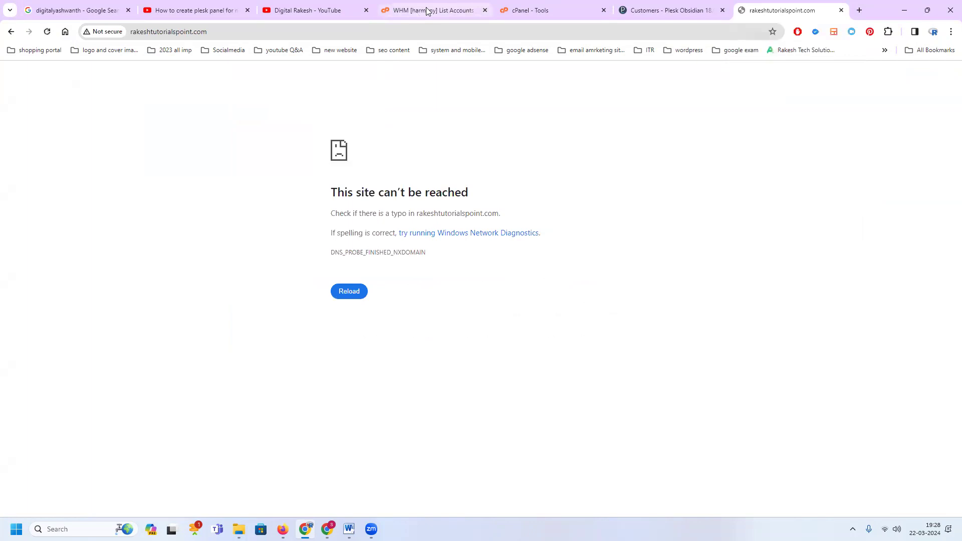
# - Return to Plesk and open the management page of the rakeshtutorialspoint.com domain
pyautogui.click(657, 9)
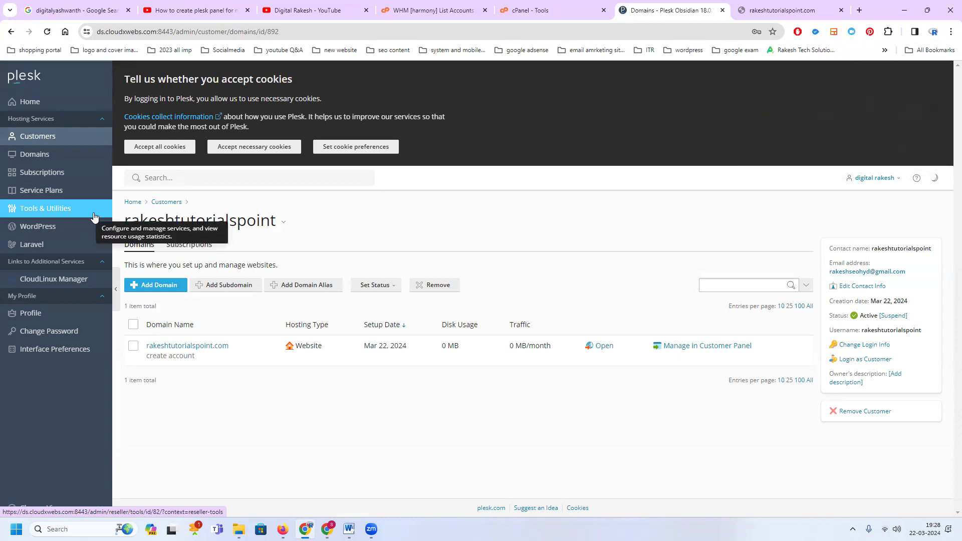
pyautogui.click(223, 350)
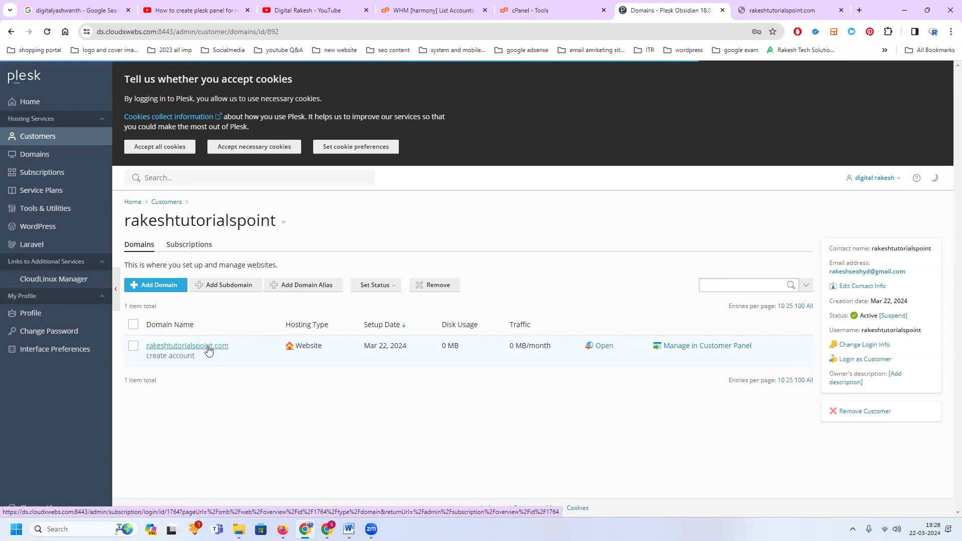
# - Reload rakeshtutorialspoint.com, proceed past the certificate warning to view the site, and return to its Plesk domain page
pyautogui.click(739, 9)
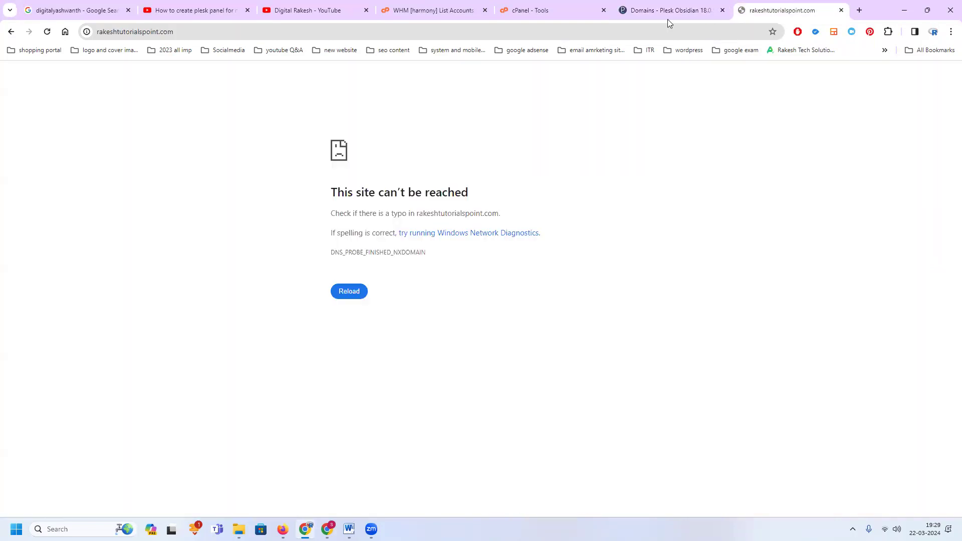
pyautogui.click(48, 32)
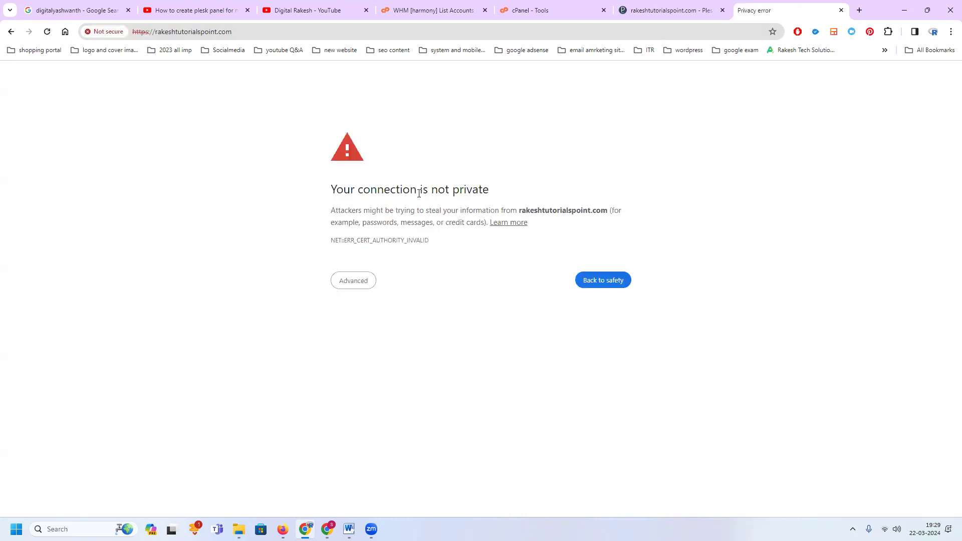
pyautogui.click(361, 284)
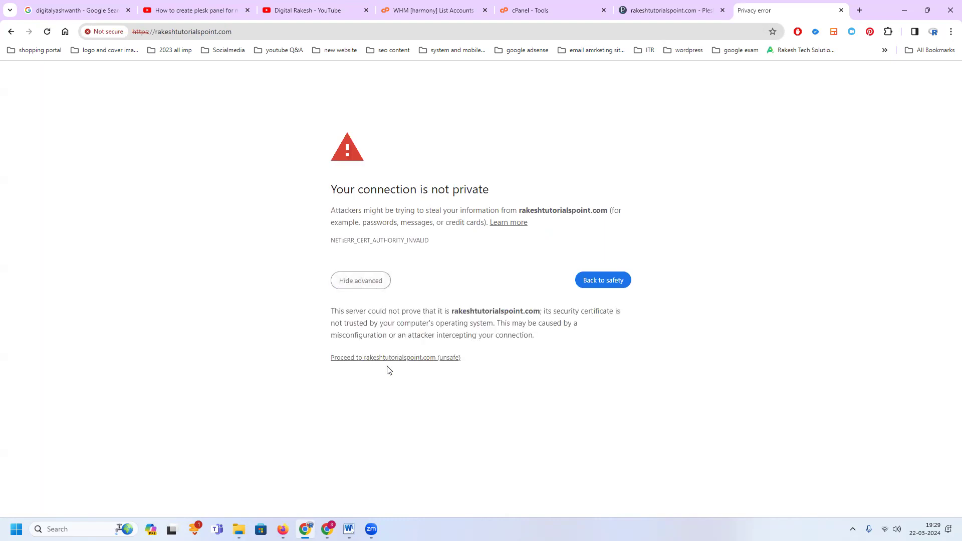
pyautogui.click(387, 358)
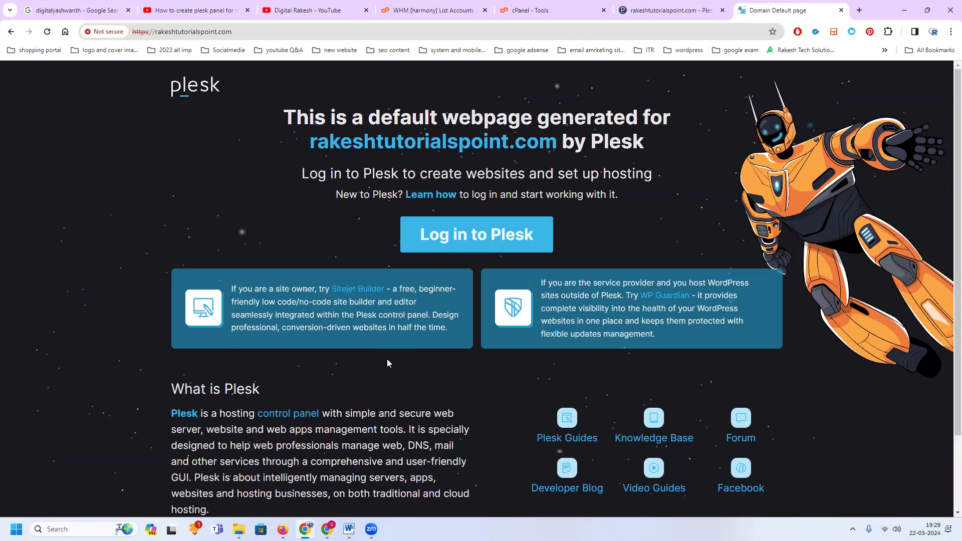
pyautogui.click(652, 12)
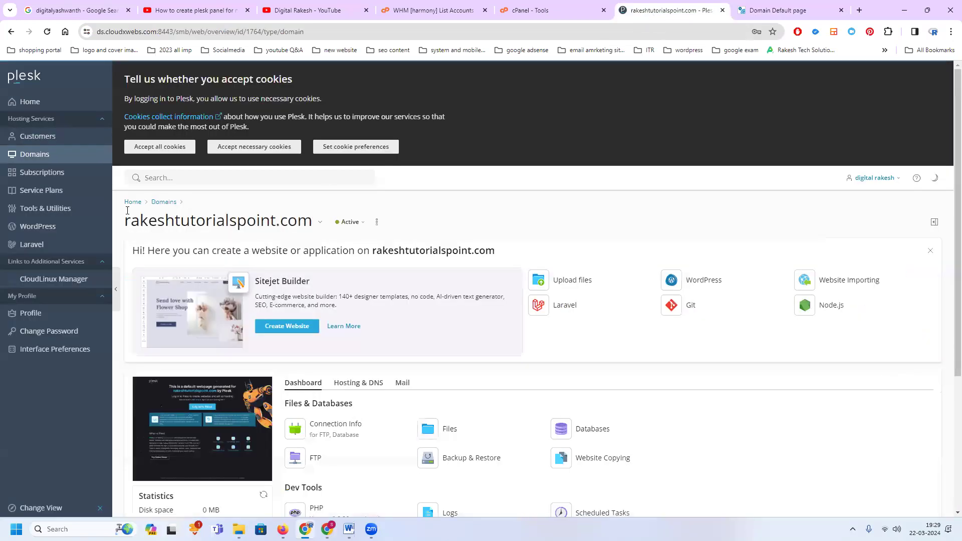
# - Review the hosting tools on the rakeshtutorialspoint.com page, check its entry in the domains list, and reopen its management page
pyautogui.scroll(-4, 307, 266)
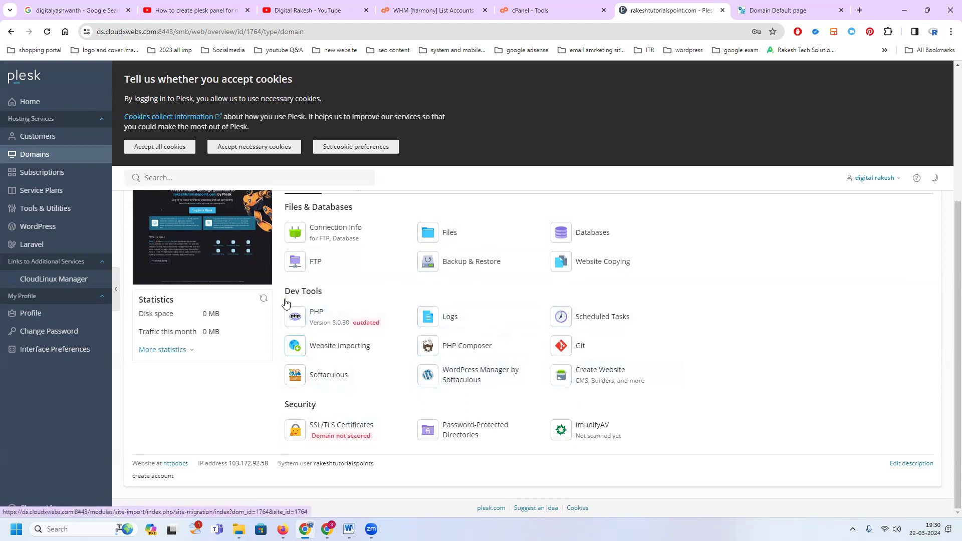
pyautogui.click(35, 155)
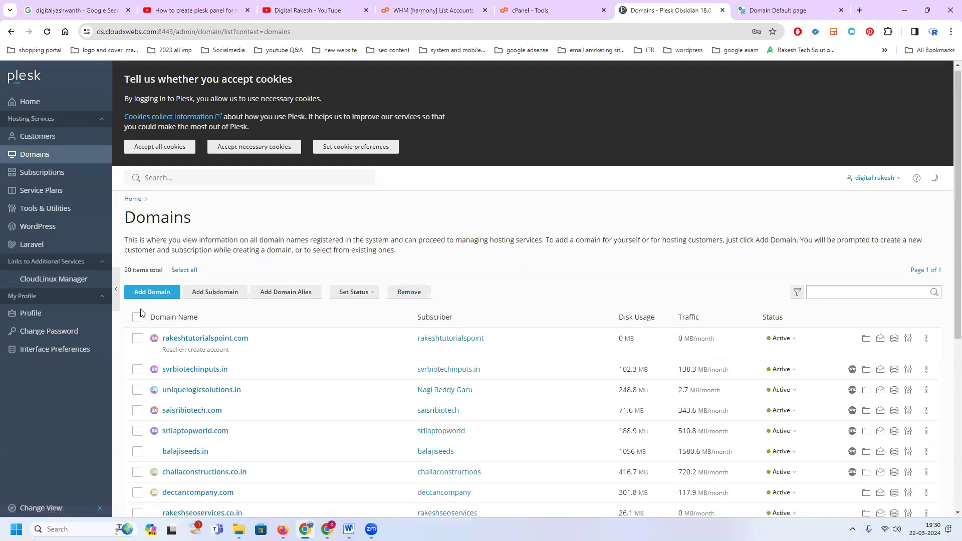
pyautogui.scroll(-1, 140, 313)
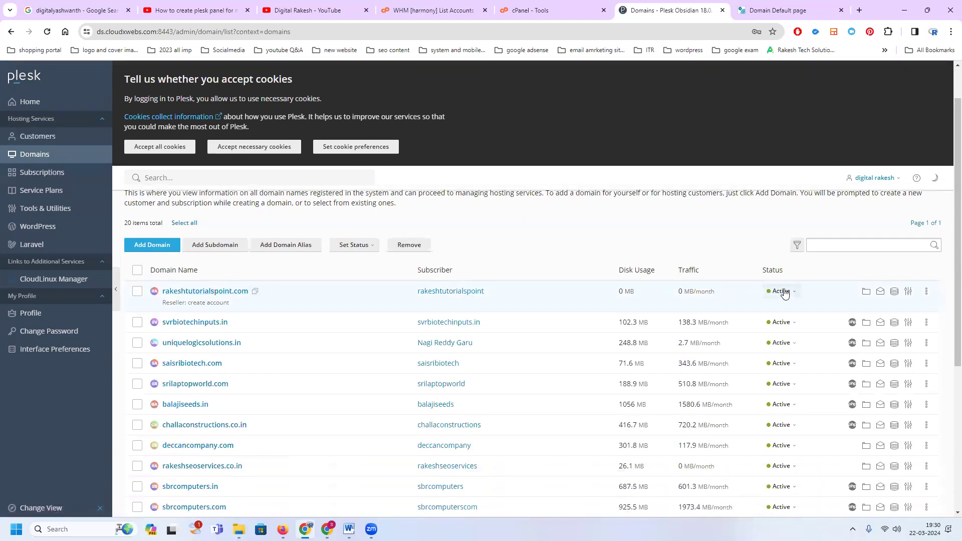
pyautogui.click(188, 294)
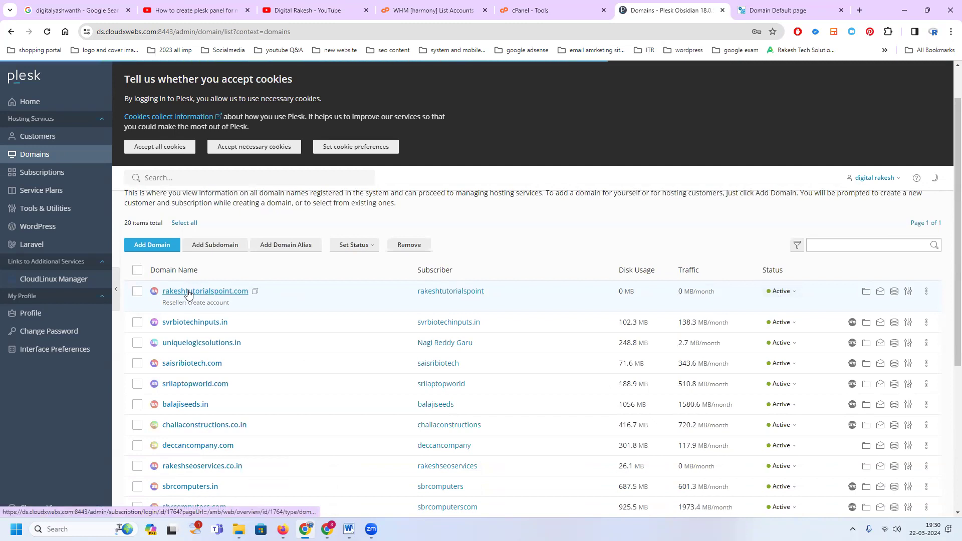
pyautogui.scroll(-2, 260, 294)
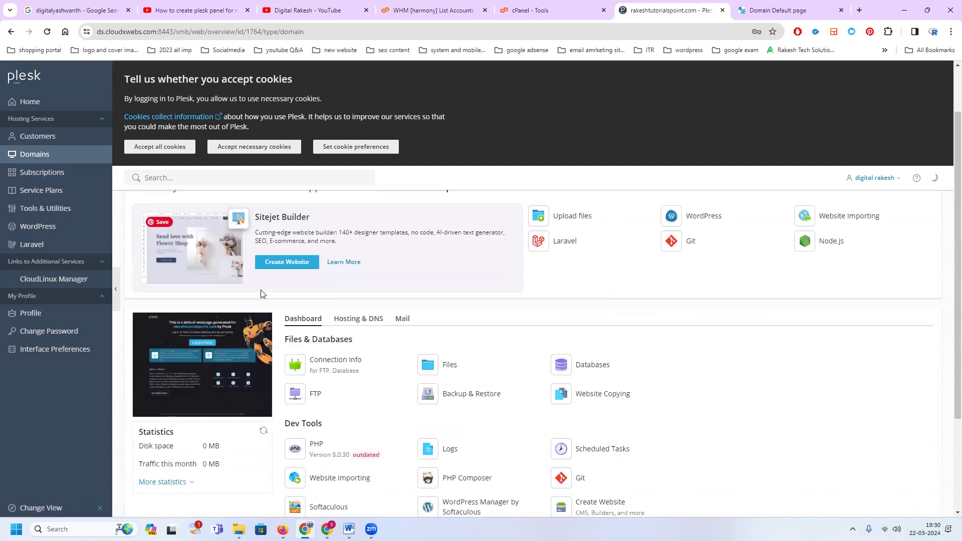
pyautogui.scroll(-3, 260, 293)
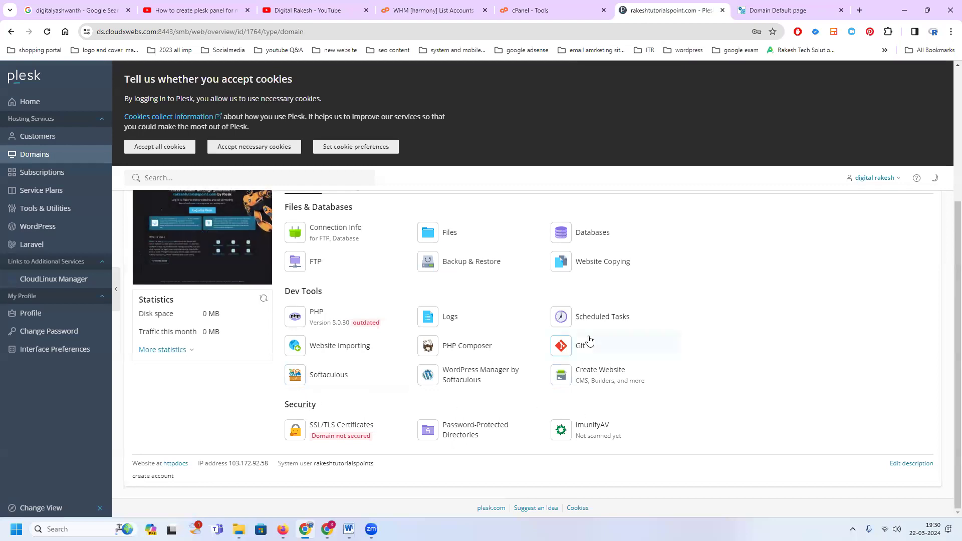
pyautogui.scroll(4, 483, 314)
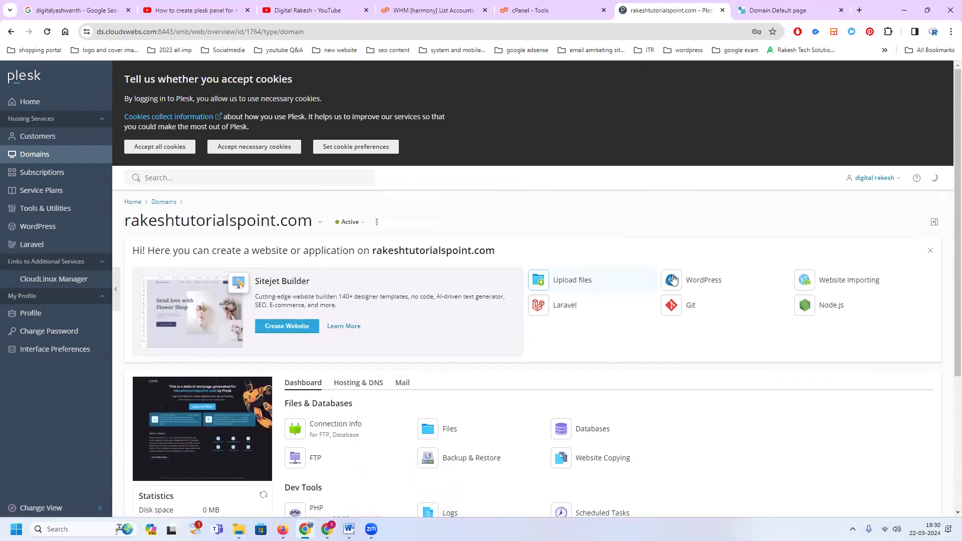
# - Log in as the rakeshtutorialspoint customer from the customers list and look through the tools under Websites & Domains
pyautogui.click(42, 137)
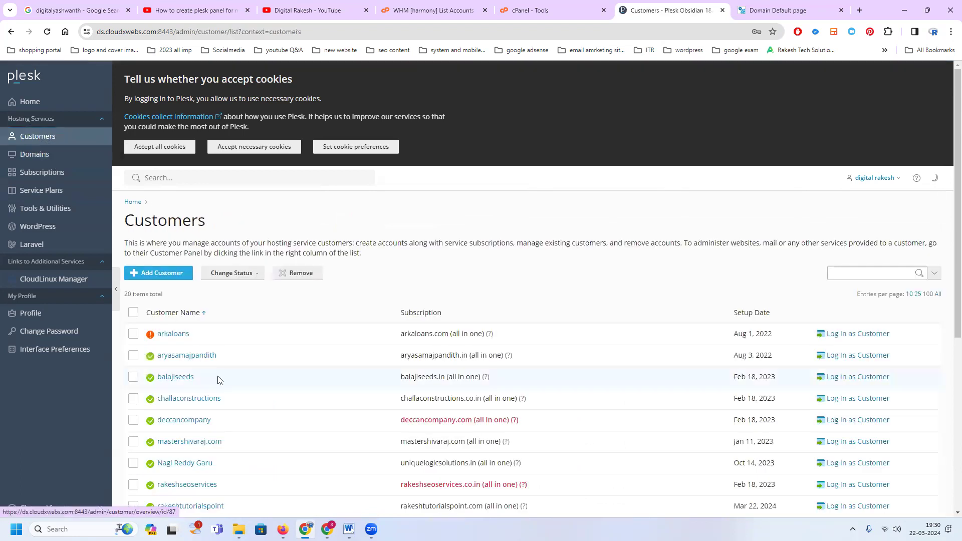
pyautogui.scroll(-3, 184, 396)
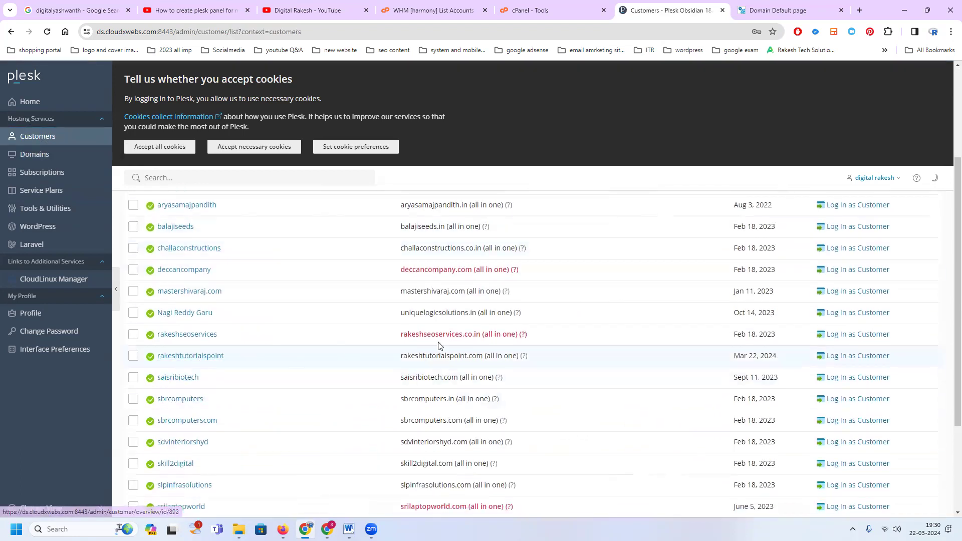
pyautogui.click(866, 356)
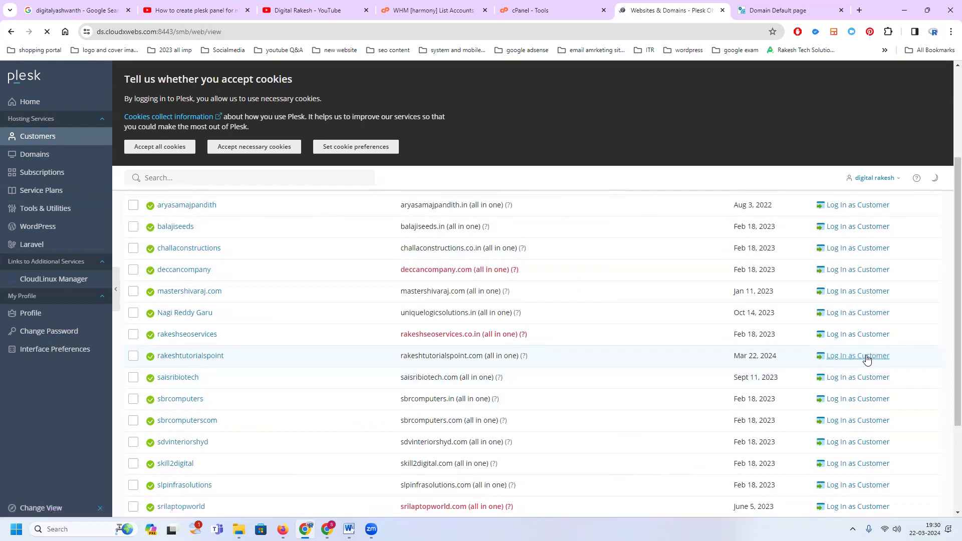
pyautogui.scroll(-3, 681, 301)
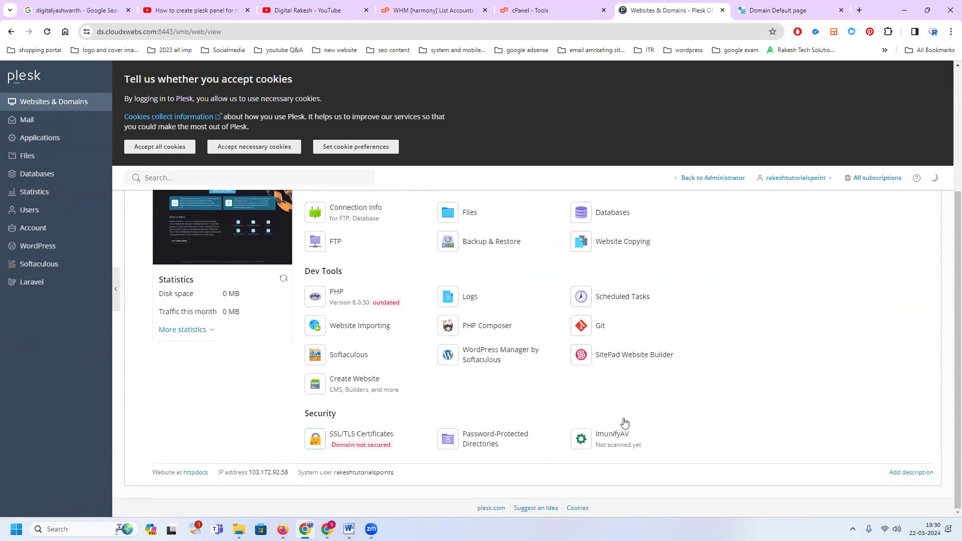
pyautogui.scroll(3, 631, 420)
pyautogui.scroll(-3, 651, 410)
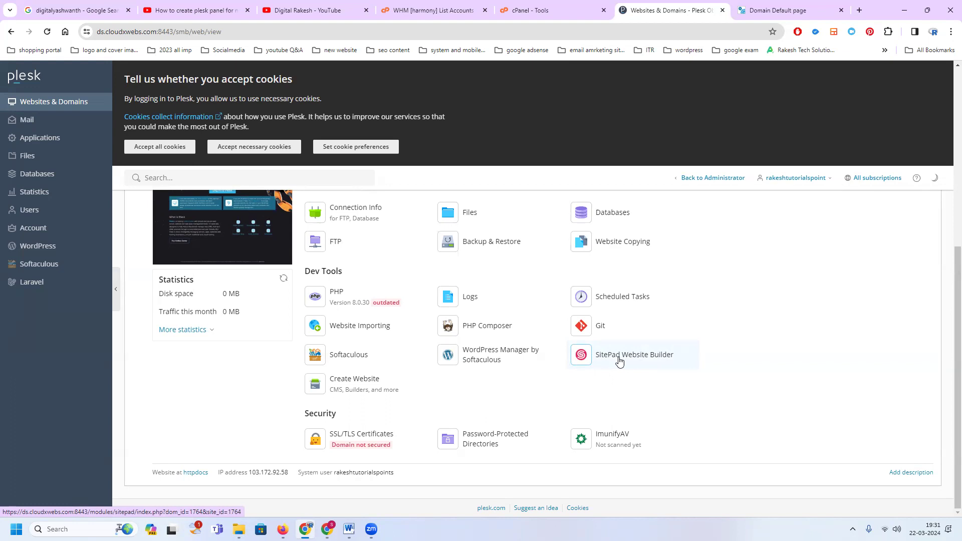
# - Open digitalrakesh.blogspot.com in a new browser tab as an example of a subdomain-based site address
pyautogui.click(859, 11)
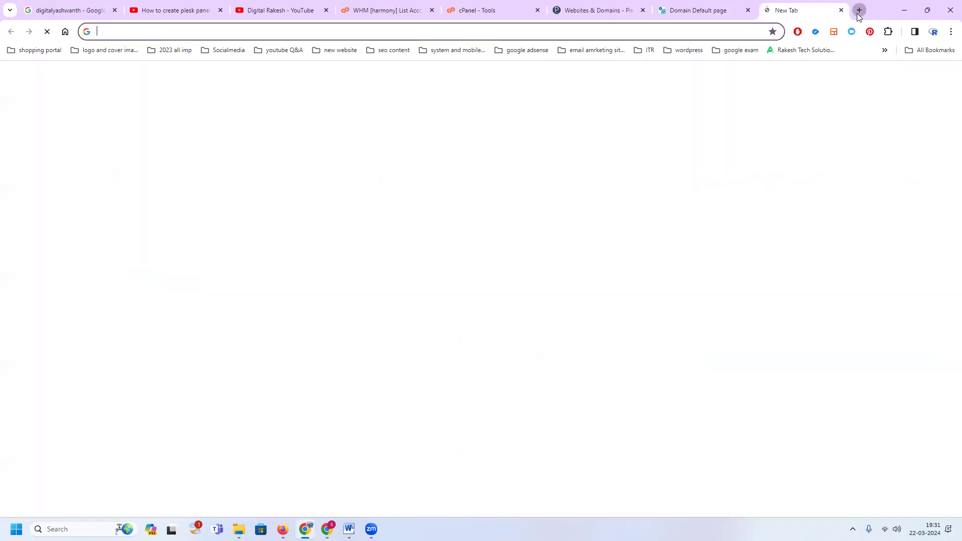
pyautogui.write('digi')
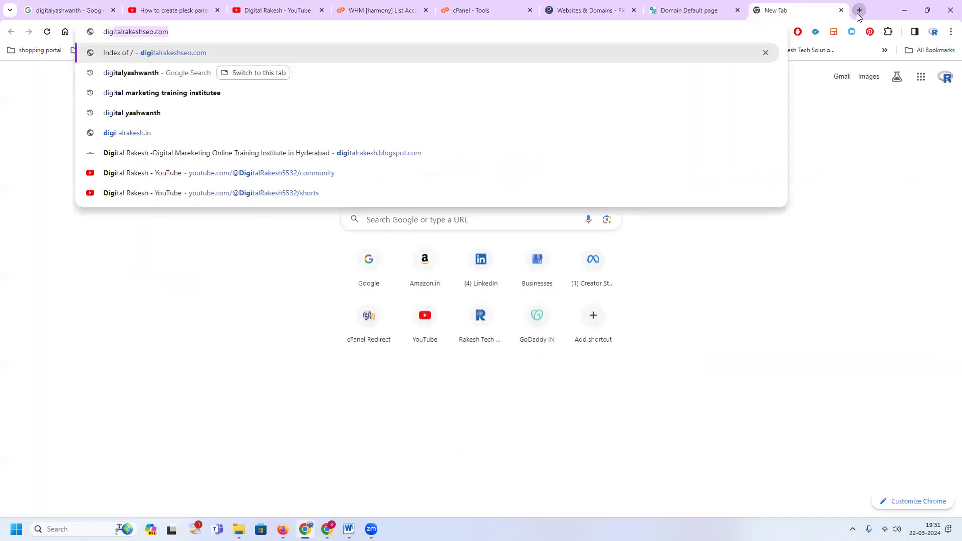
pyautogui.press('Down')
pyautogui.press('Down')
pyautogui.press('Down')
pyautogui.press('Down')
pyautogui.press('Down')
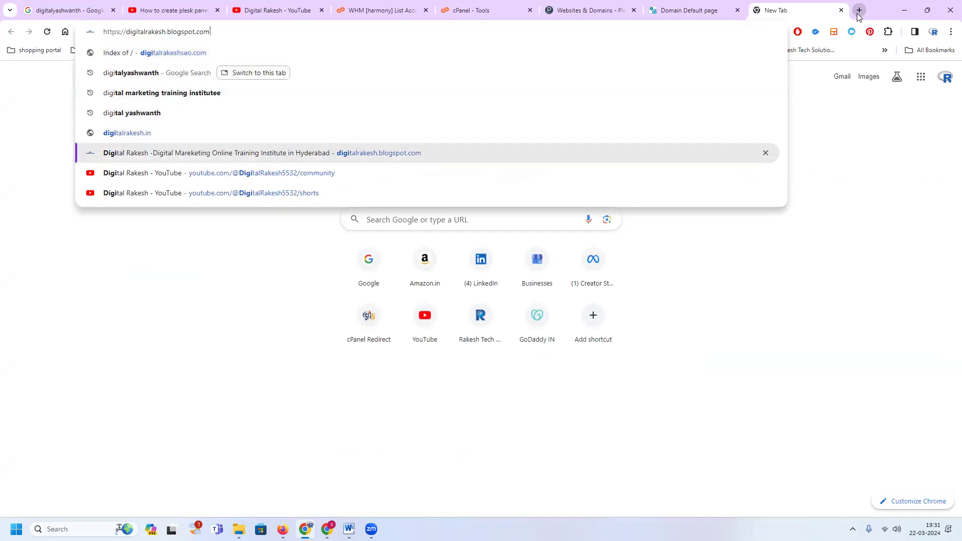
pyautogui.press('Return')
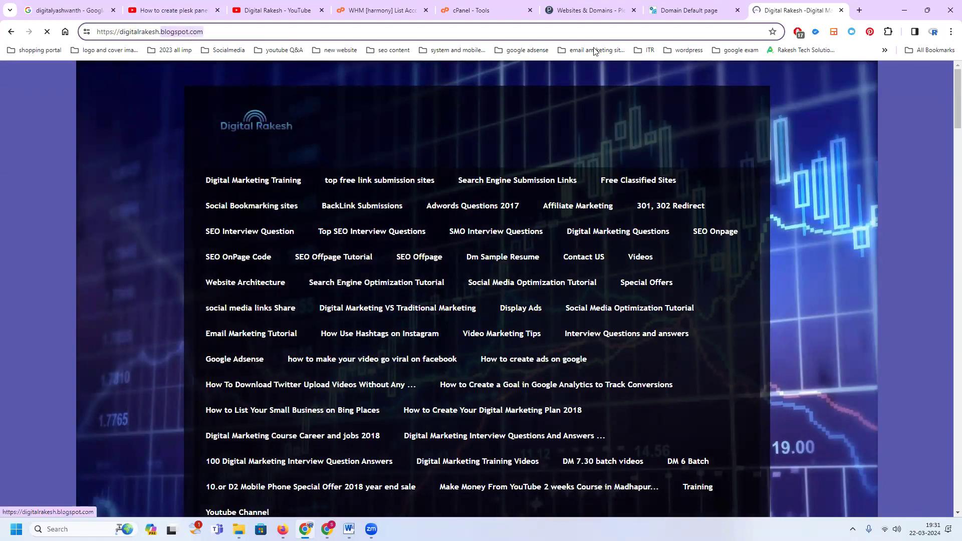
# - Return to the rakeshtutorialspoint.com site to point out its .com address, and switch to the YouTube channel's videos page
pyautogui.click(683, 10)
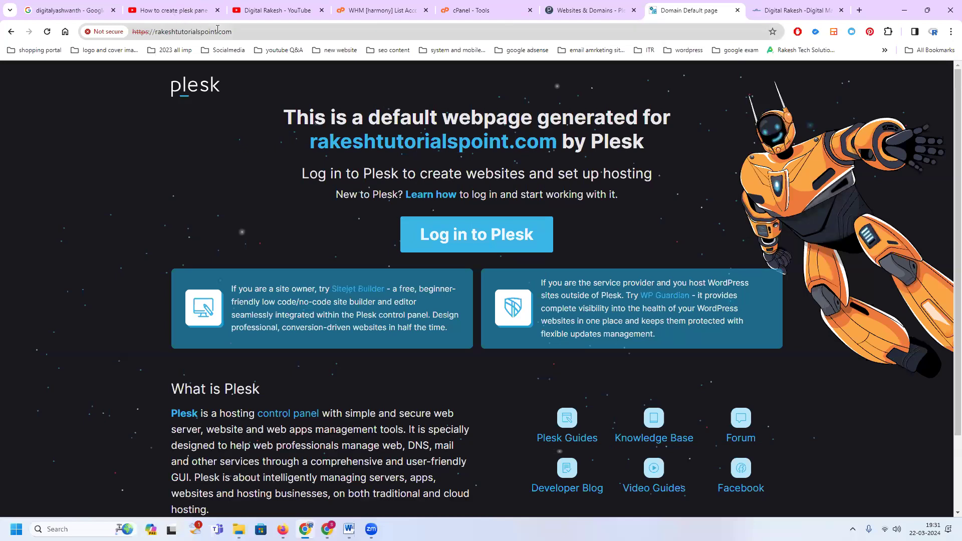
pyautogui.click(250, 31)
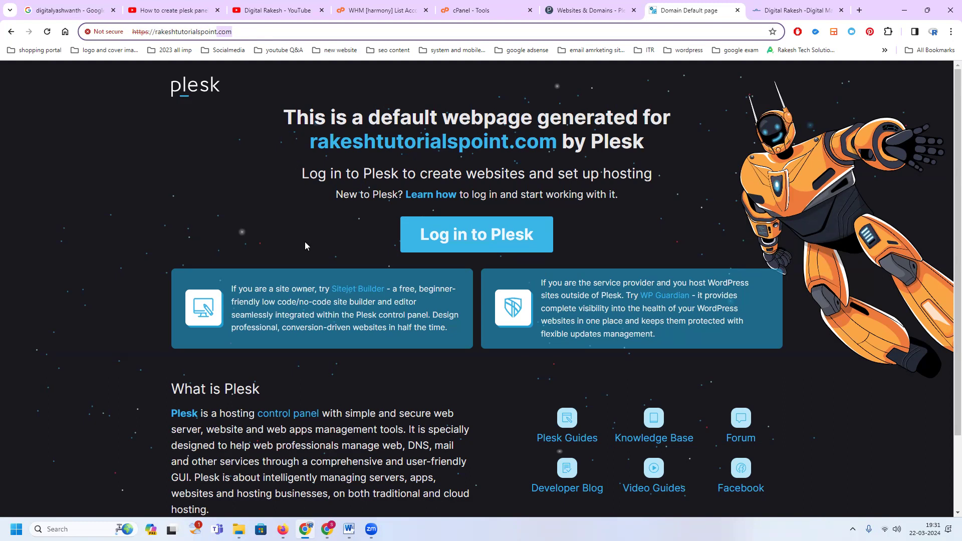
pyautogui.click(269, 6)
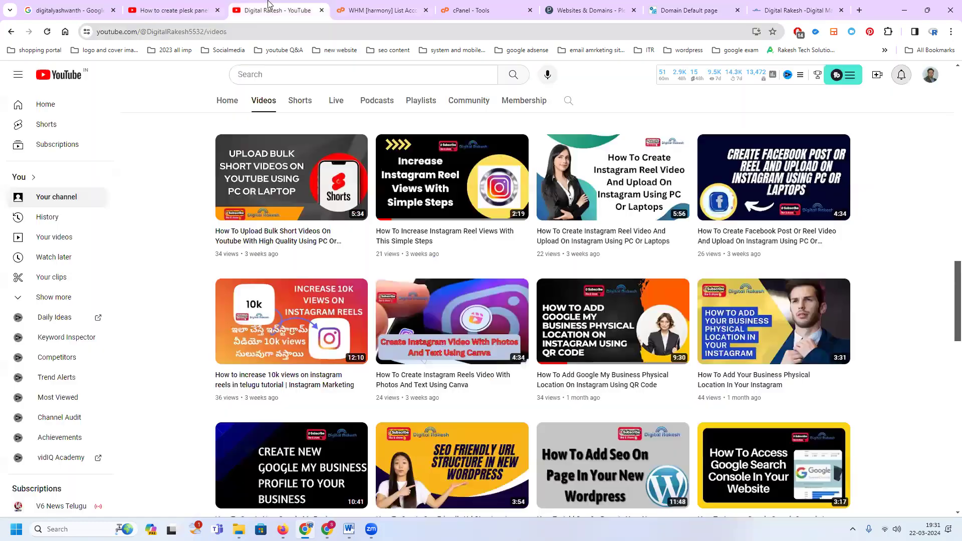